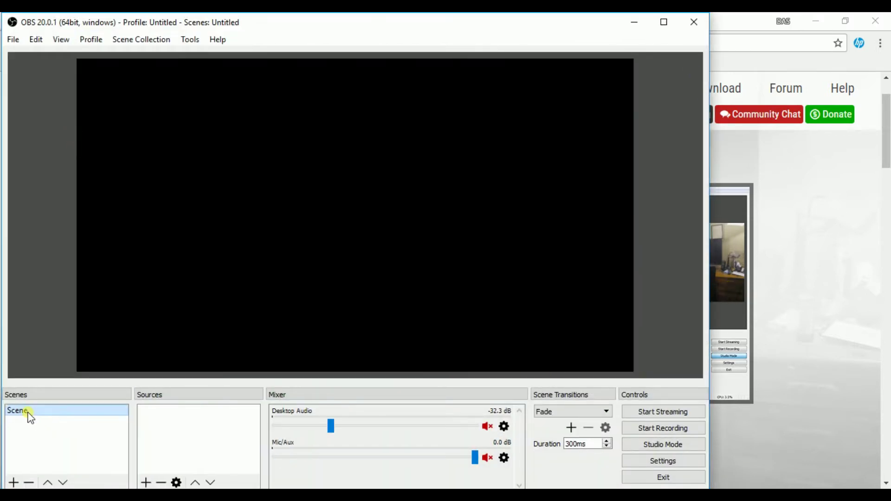
Add a new scene named "Facebook Live"
{"action": "left_click", "coordinate": [14, 483]}
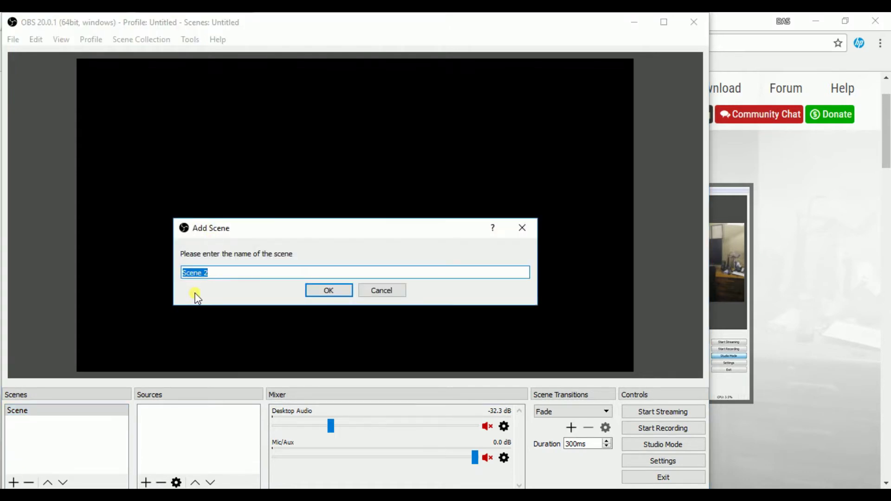
{"action": "type", "text": "Facebook Live"}
{"action": "left_click", "coordinate": [328, 296]}
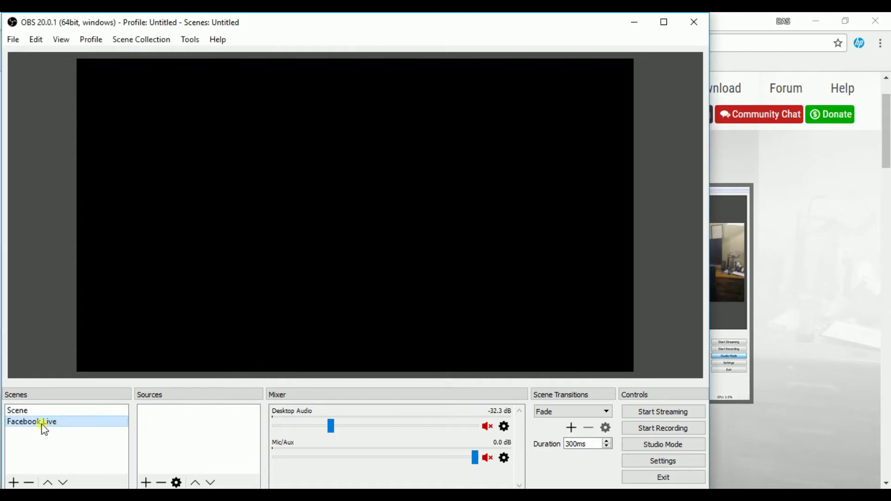
Add a new visible VLC Video Source to the Facebook Live scene, keeping the default source name
{"action": "left_click", "coordinate": [145, 484]}
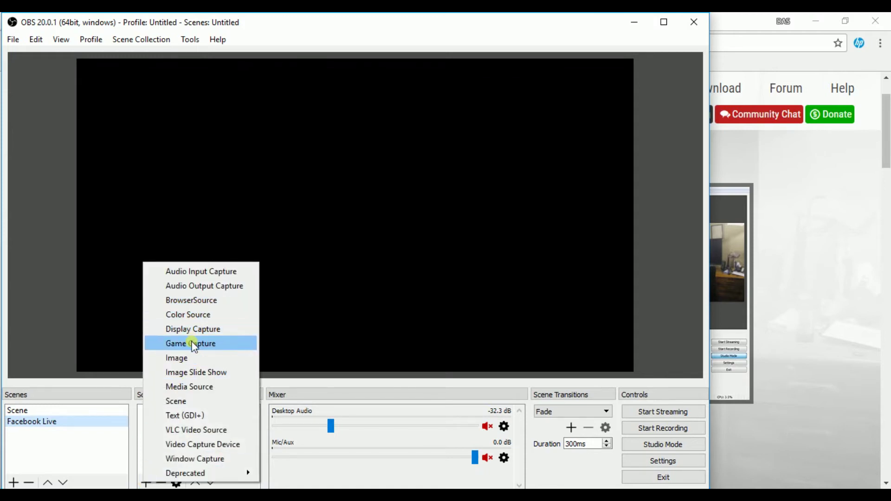
{"action": "left_click", "coordinate": [203, 430]}
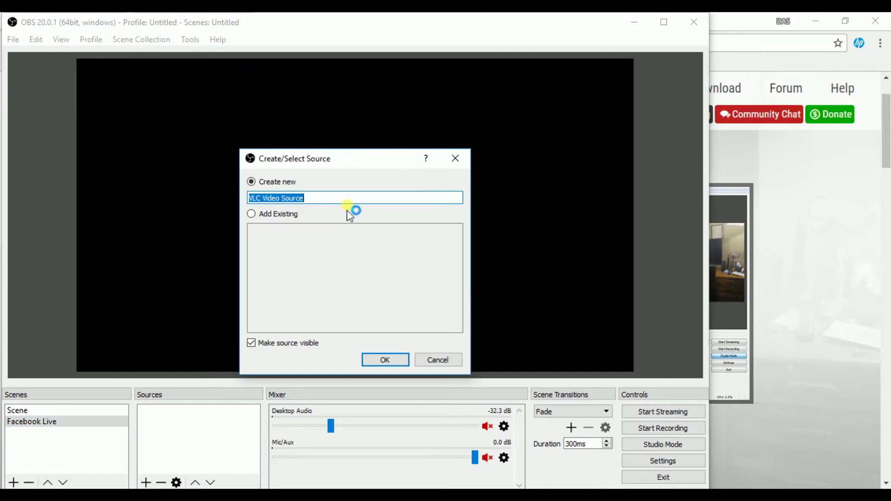
{"action": "left_click", "coordinate": [385, 360]}
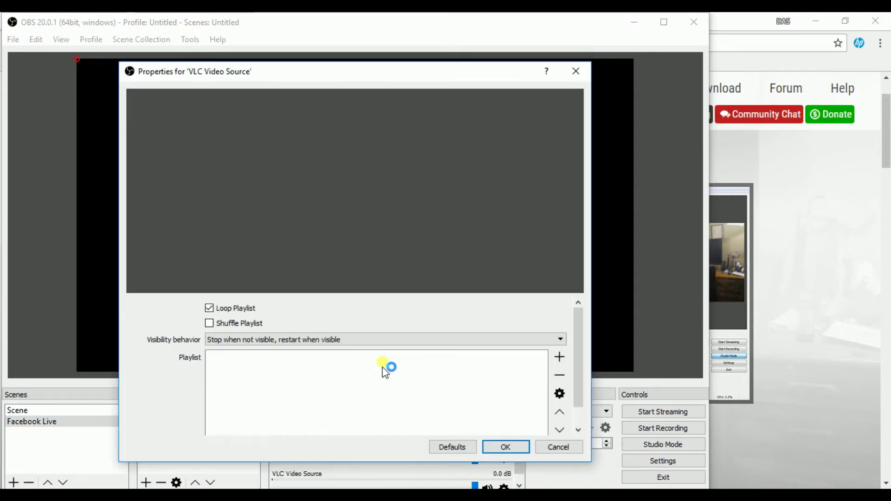
Start adding files to the VLC source's playlist and browse to the Channel D folder on New Volume (F:)
{"action": "left_click", "coordinate": [559, 360]}
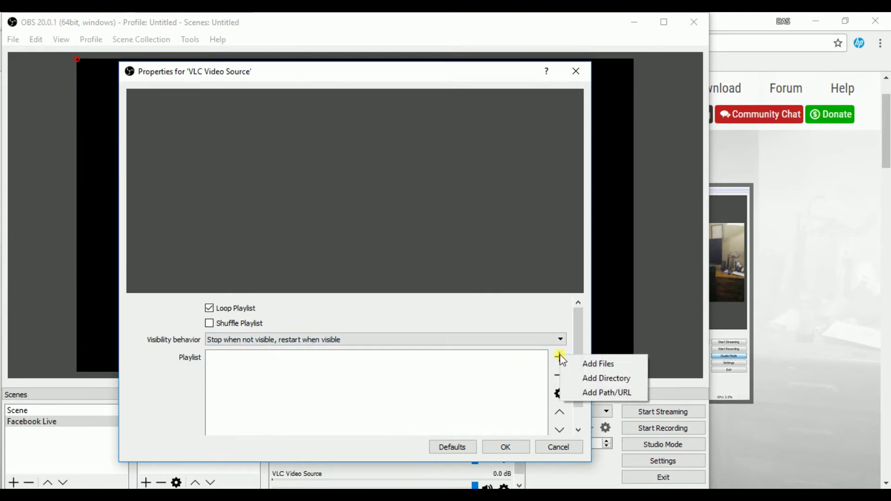
{"action": "left_click", "coordinate": [589, 363]}
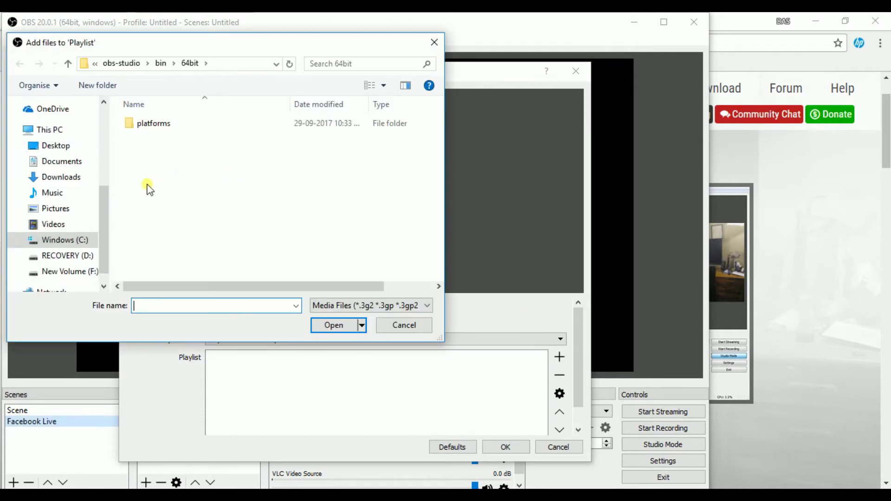
{"action": "scroll", "coordinate": [103, 185], "scroll_direction": "up", "scroll_amount": 4}
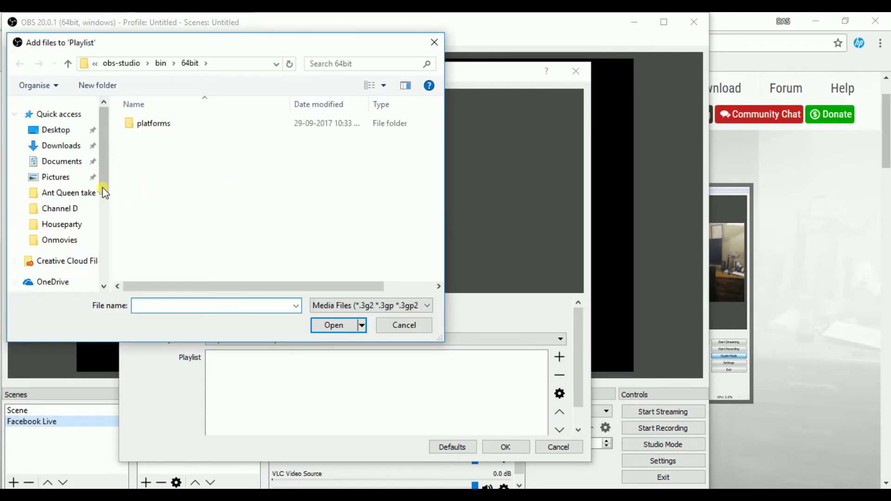
{"action": "scroll", "coordinate": [106, 218], "scroll_direction": "down", "scroll_amount": 1}
{"action": "left_click_drag", "start_coordinate": [103, 215], "coordinate": [103, 278]}
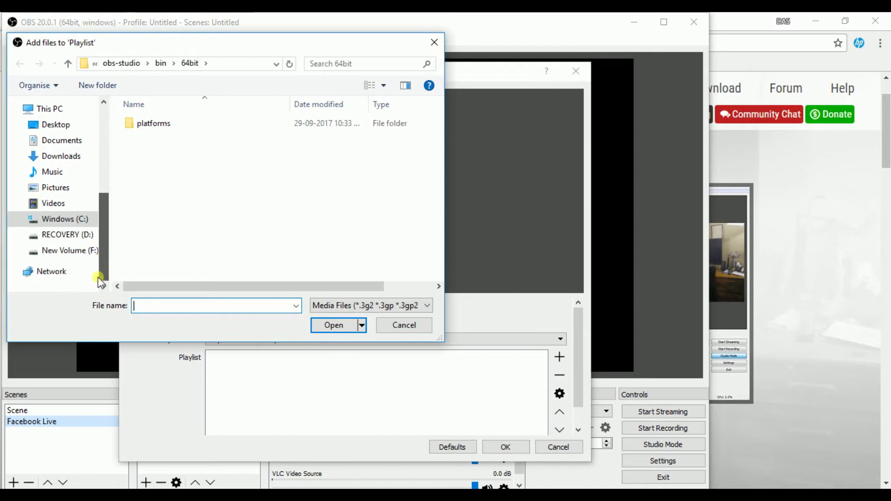
{"action": "left_click", "coordinate": [90, 252]}
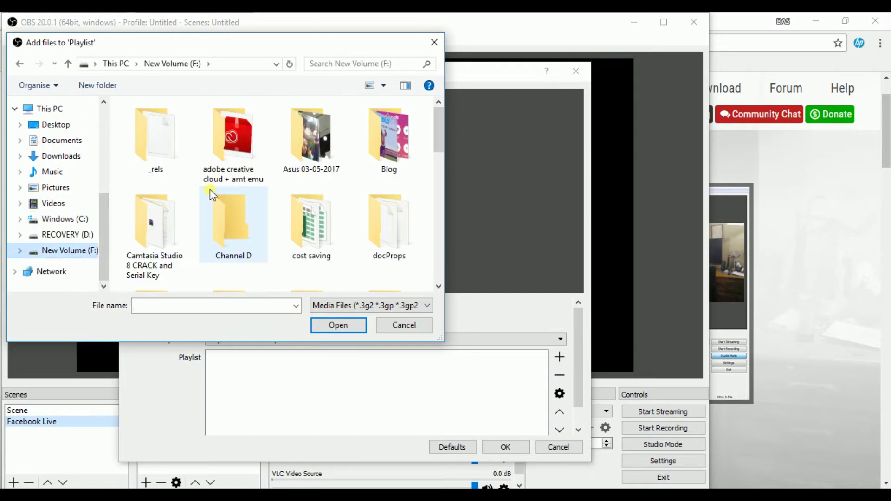
{"action": "double_click", "coordinate": [241, 227]}
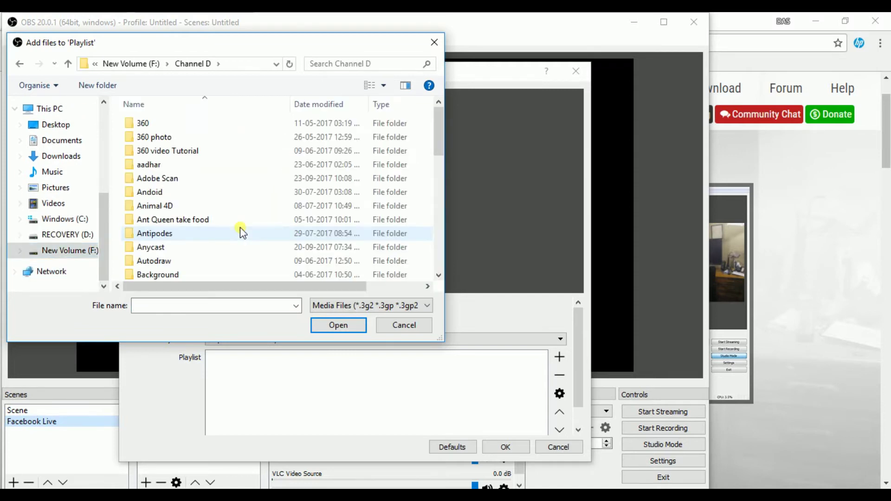
Add "How to crack excel sheet password .mp4" from the Excel pw crack folder to the playlist and accept the source properties
{"action": "scroll", "coordinate": [240, 227], "scroll_direction": "down", "scroll_amount": 4}
{"action": "scroll", "coordinate": [240, 227], "scroll_direction": "down", "scroll_amount": 7}
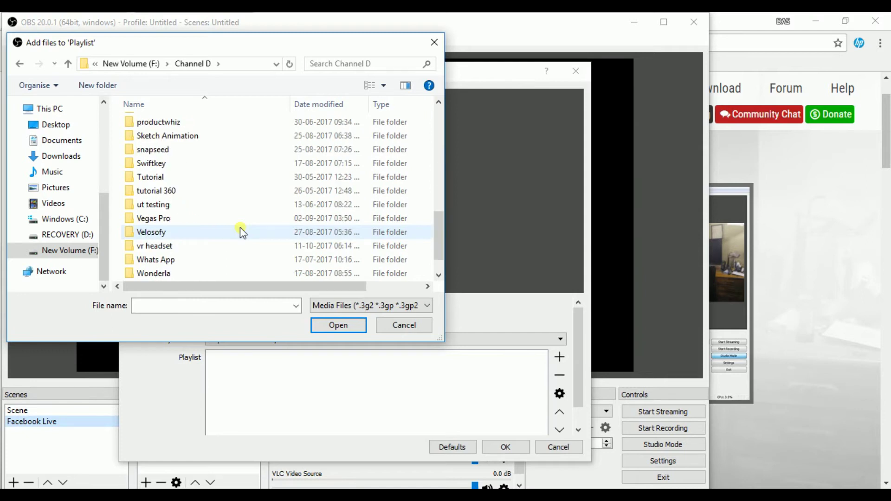
{"action": "scroll", "coordinate": [184, 239], "scroll_direction": "up", "scroll_amount": 4}
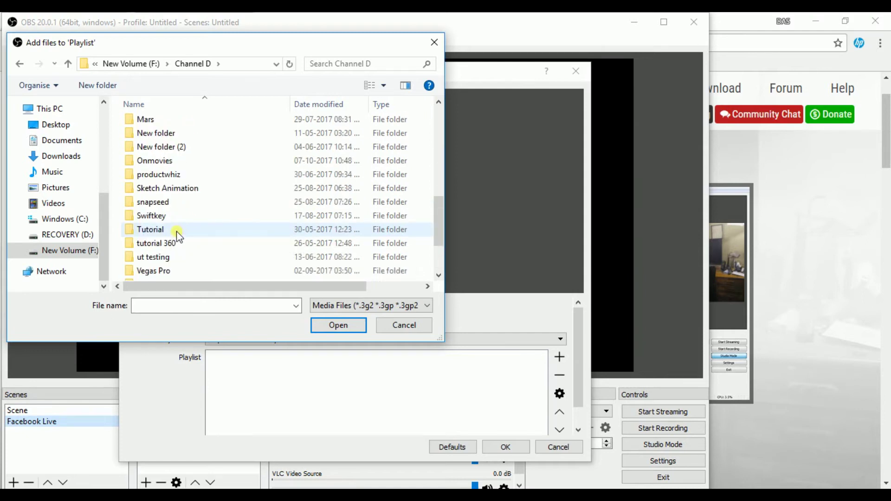
{"action": "scroll", "coordinate": [172, 228], "scroll_direction": "up", "scroll_amount": 1}
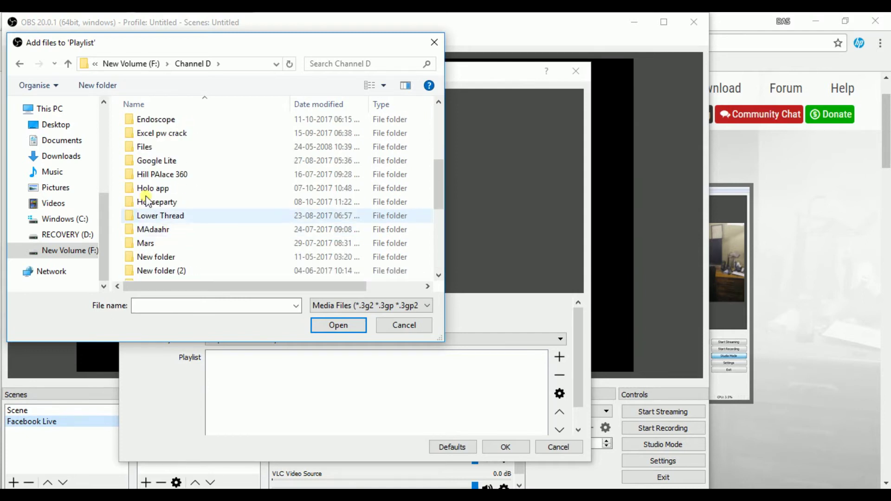
{"action": "double_click", "coordinate": [169, 133]}
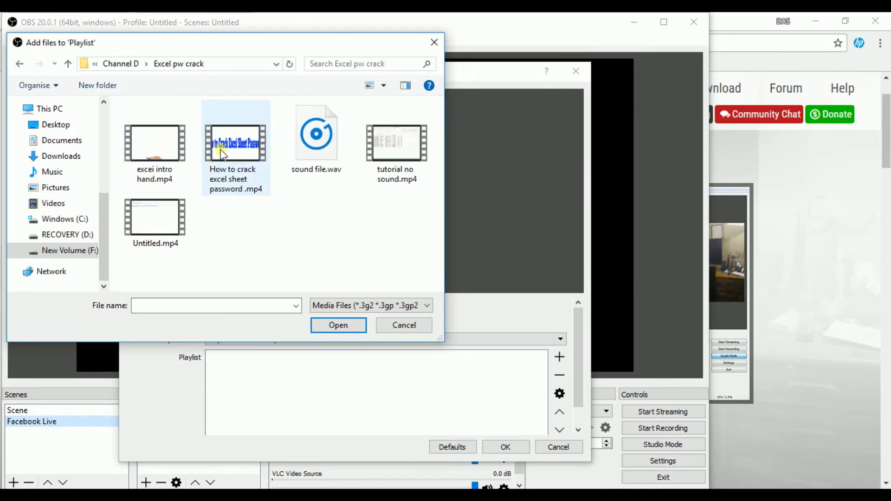
{"action": "left_click", "coordinate": [242, 169]}
{"action": "left_click", "coordinate": [327, 325]}
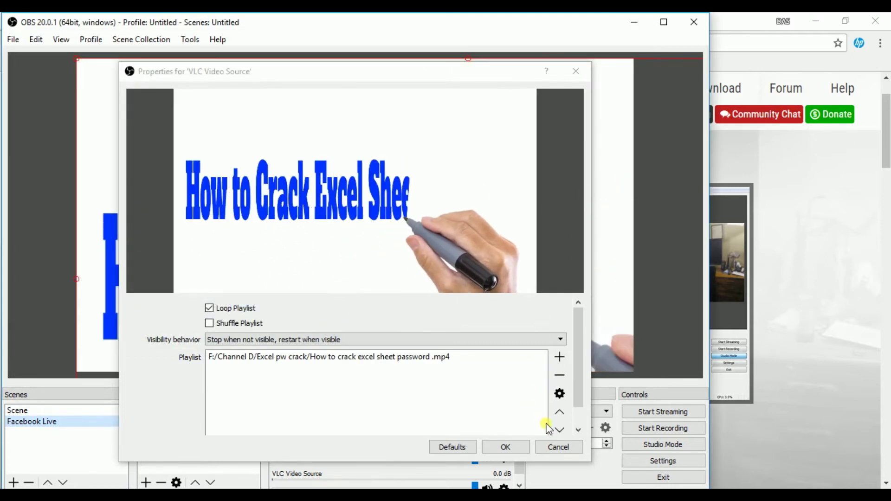
{"action": "left_click", "coordinate": [507, 447]}
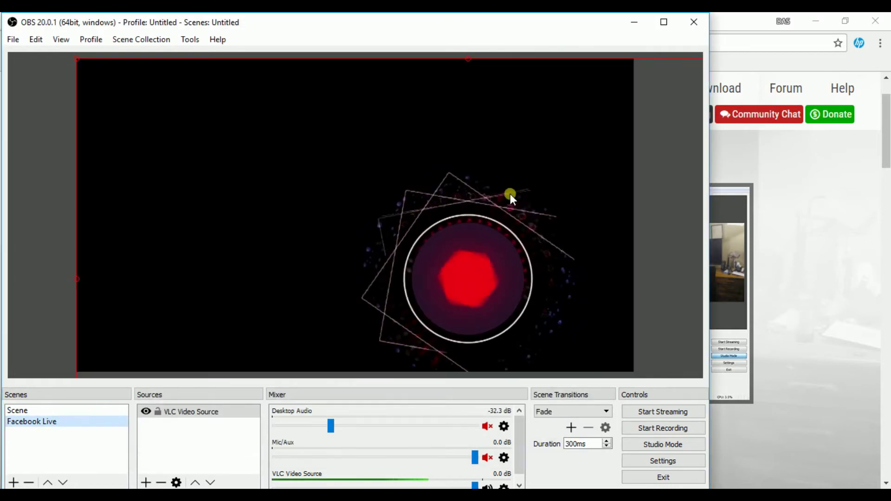
Move and scale the VLC video in the preview so that it fills the whole canvas
{"action": "left_click", "coordinate": [74, 56]}
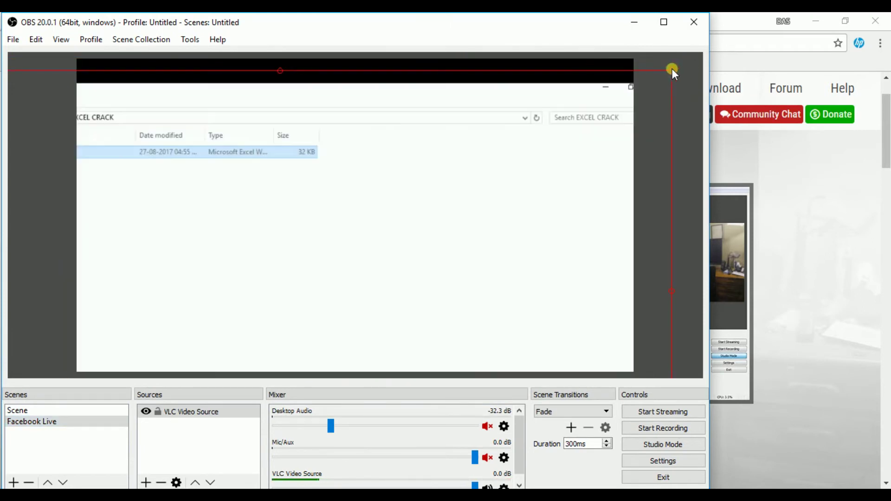
{"action": "left_click_drag", "start_coordinate": [672, 69], "coordinate": [558, 120]}
{"action": "left_click_drag", "start_coordinate": [378, 211], "coordinate": [463, 141]}
{"action": "left_click_drag", "start_coordinate": [375, 190], "coordinate": [433, 108]}
{"action": "left_click_drag", "start_coordinate": [546, 322], "coordinate": [627, 360]}
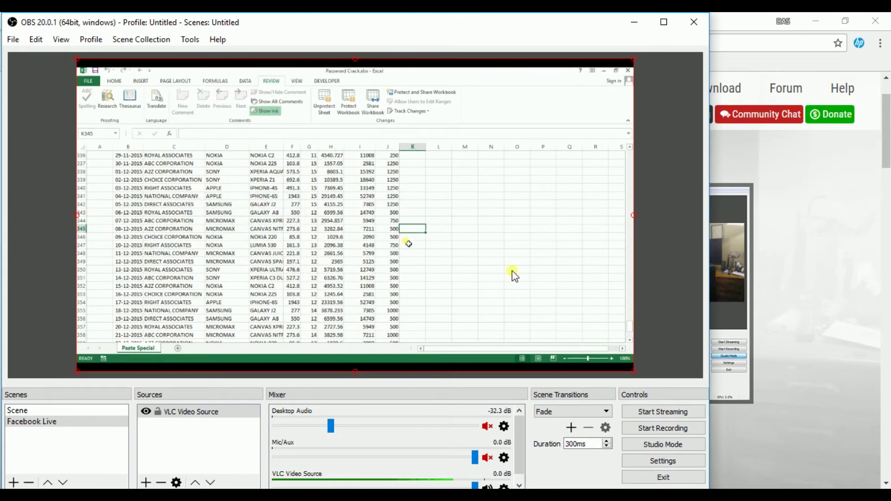
Choose Facebook Live as the streaming service in the stream settings
{"action": "left_click", "coordinate": [653, 461]}
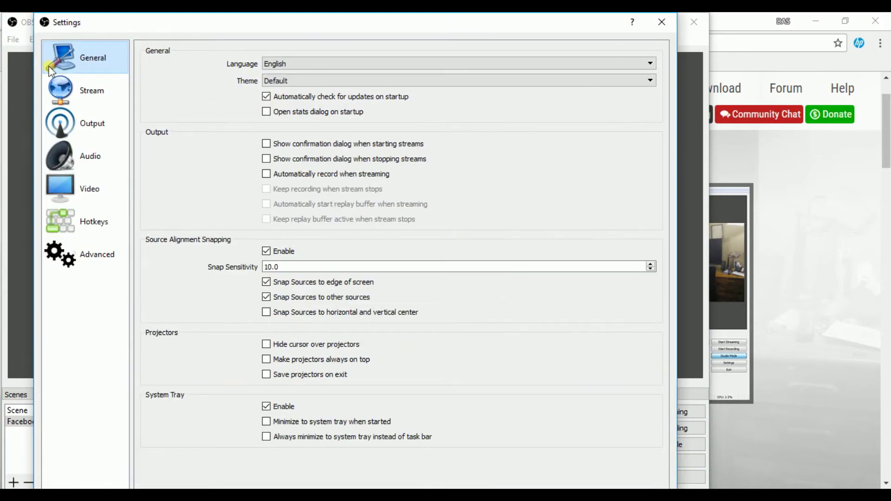
{"action": "left_click", "coordinate": [81, 93]}
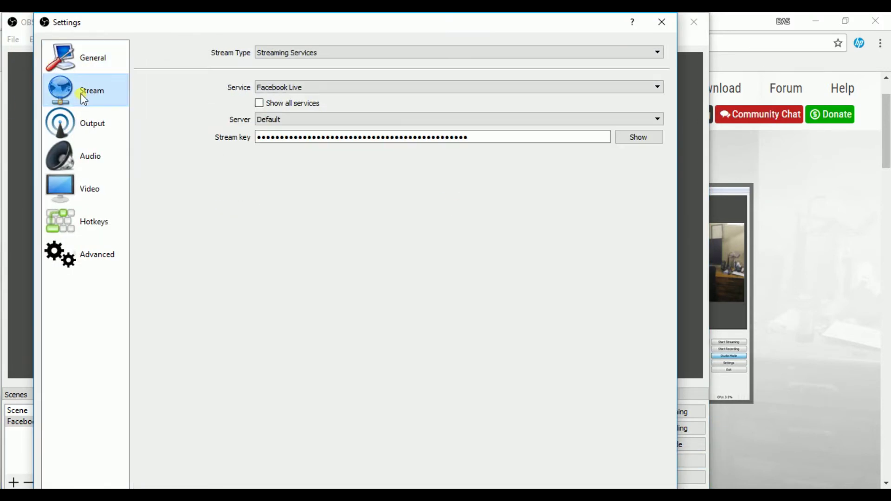
{"action": "left_click", "coordinate": [324, 84]}
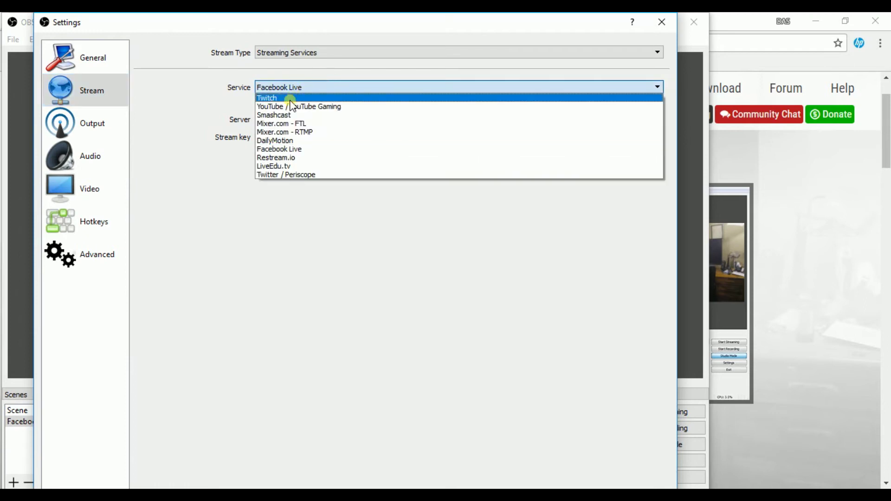
{"action": "left_click", "coordinate": [277, 148]}
Clear the existing stream key and move the Settings window so its confirmation controls are in view
{"action": "left_click", "coordinate": [394, 137]}
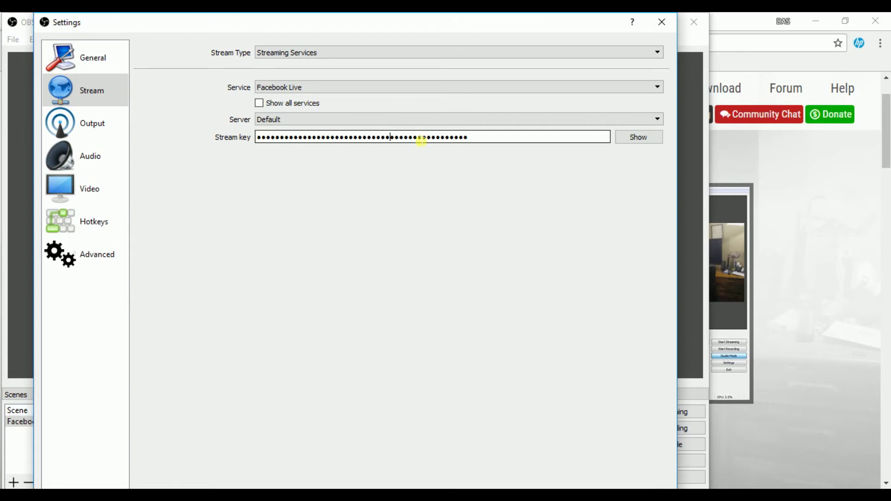
{"action": "left_click_drag", "start_coordinate": [478, 146], "coordinate": [256, 139]}
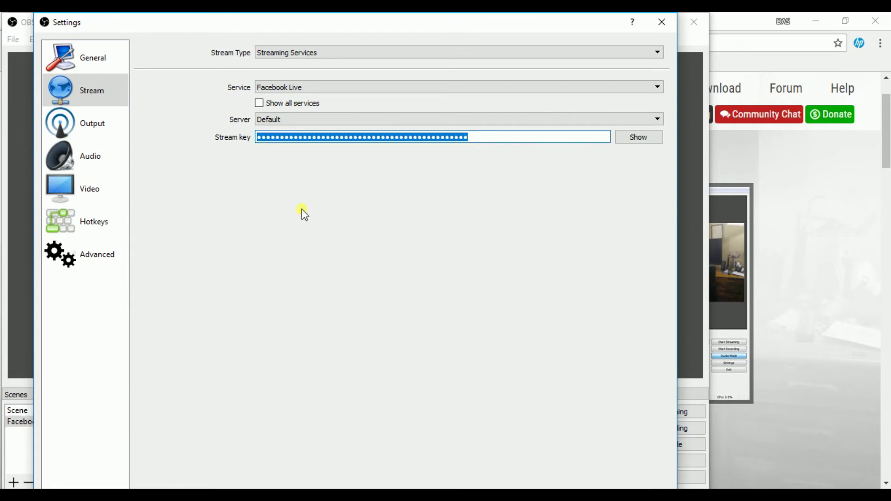
{"action": "key", "text": "BackSpace"}
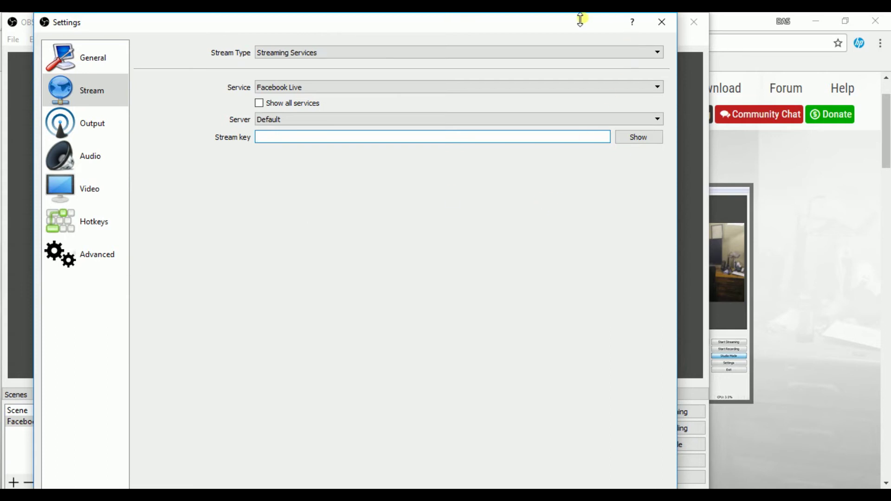
{"action": "left_click_drag", "start_coordinate": [581, 20], "coordinate": [678, 52]}
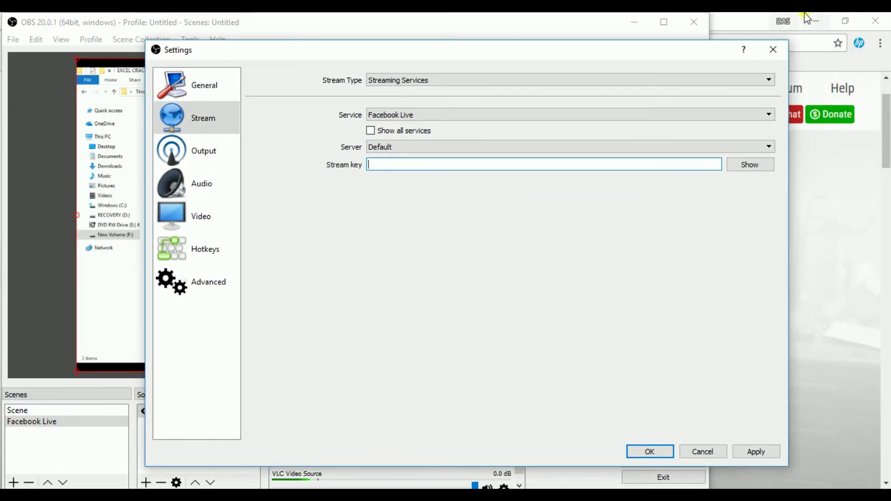
Switch to Chrome and start a live broadcast setup from the video library in the Electrical theorems page's publishing tools
{"action": "left_click", "coordinate": [747, 18]}
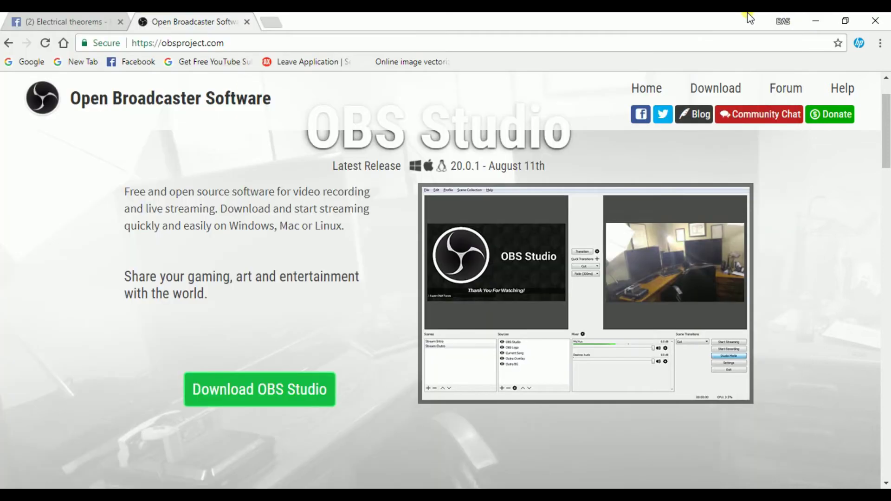
{"action": "left_click", "coordinate": [70, 18]}
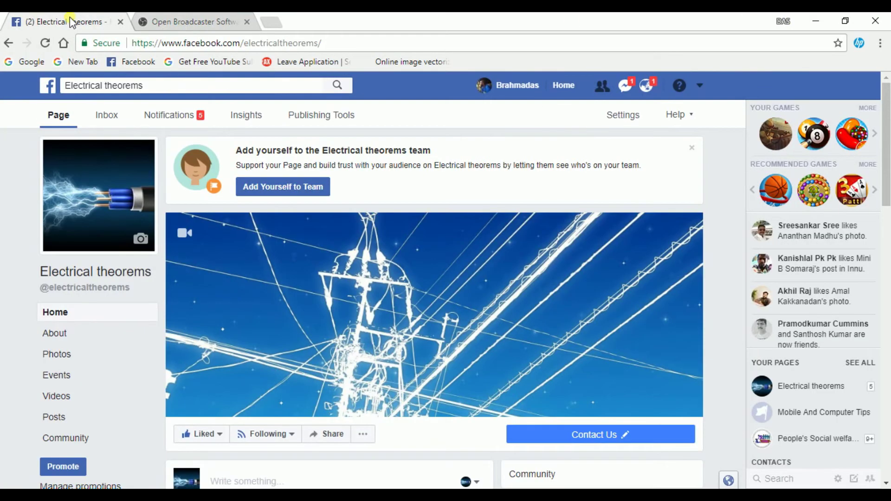
{"action": "left_click", "coordinate": [318, 121]}
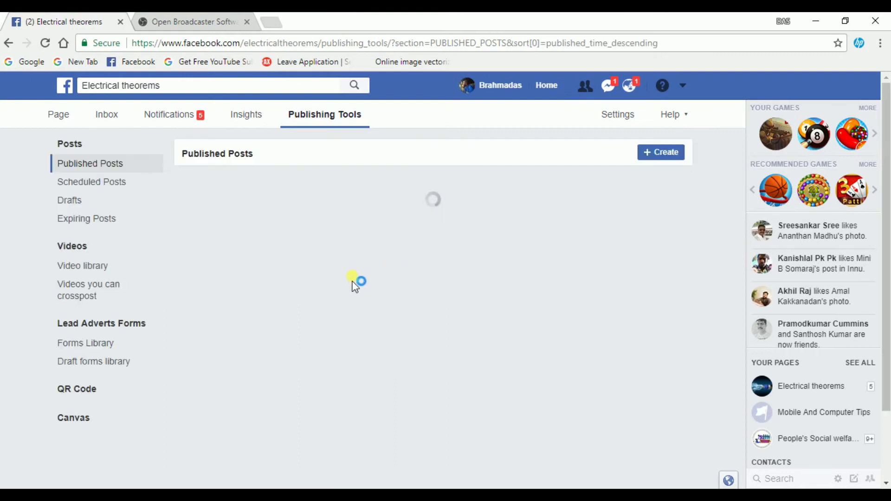
{"action": "left_click", "coordinate": [95, 268]}
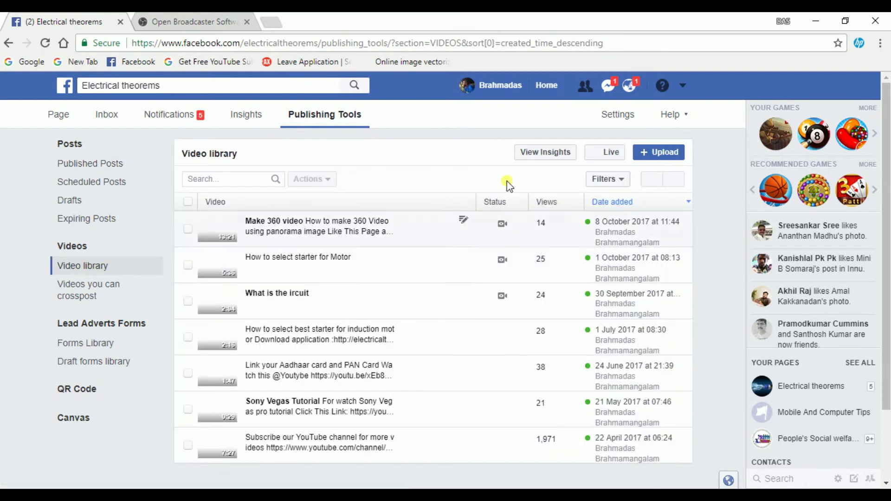
{"action": "left_click", "coordinate": [602, 156]}
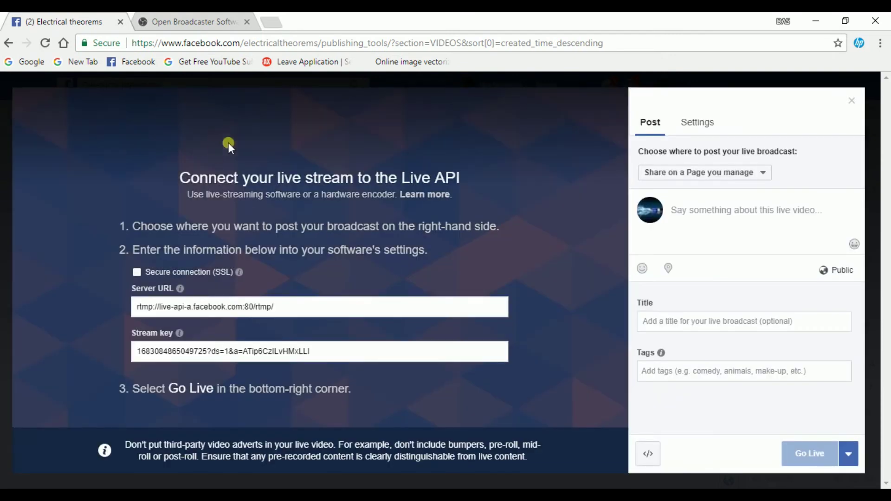
Copy the stream key from Facebook's live stream connection dialog
{"action": "left_click", "coordinate": [325, 355]}
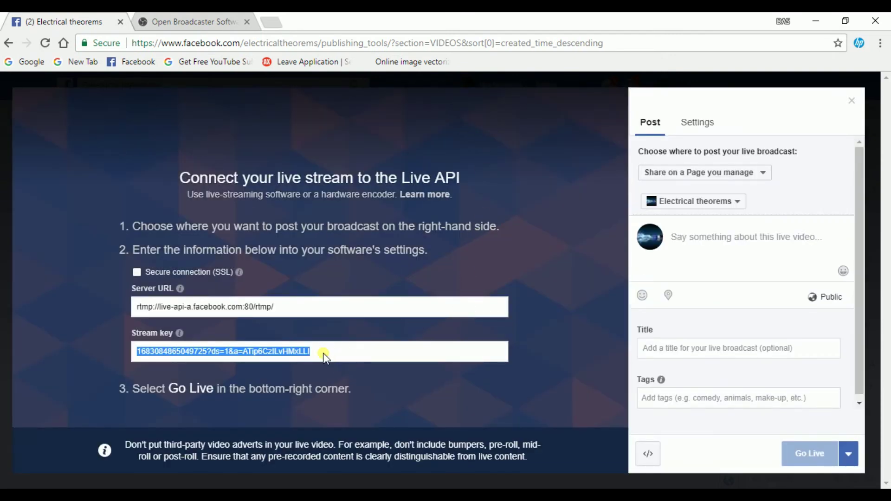
{"action": "right_click", "coordinate": [291, 352]}
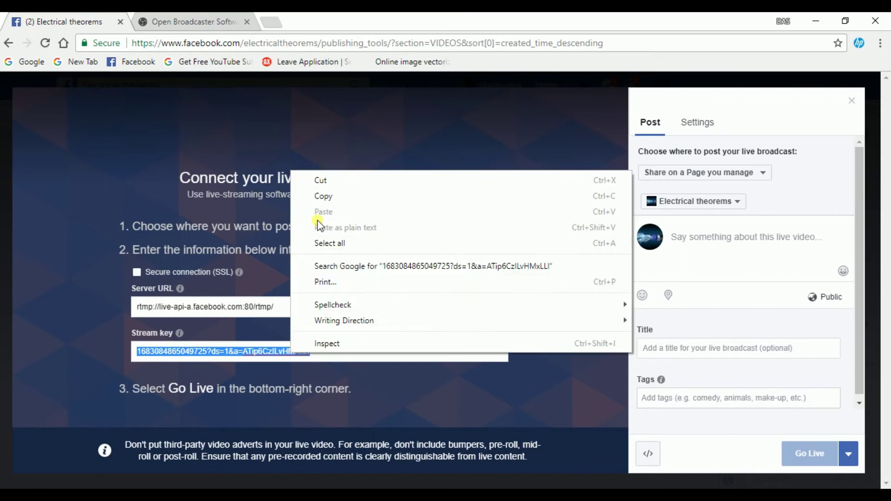
{"action": "left_click", "coordinate": [331, 197]}
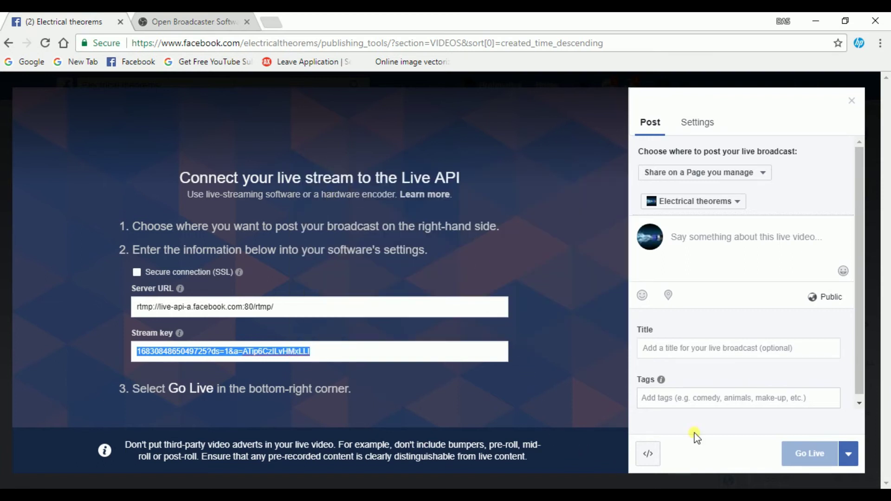
Switch back to OBS, paste the copied Facebook stream key into the stream settings, and save them
{"action": "left_click", "coordinate": [817, 22]}
{"action": "left_click", "coordinate": [494, 169]}
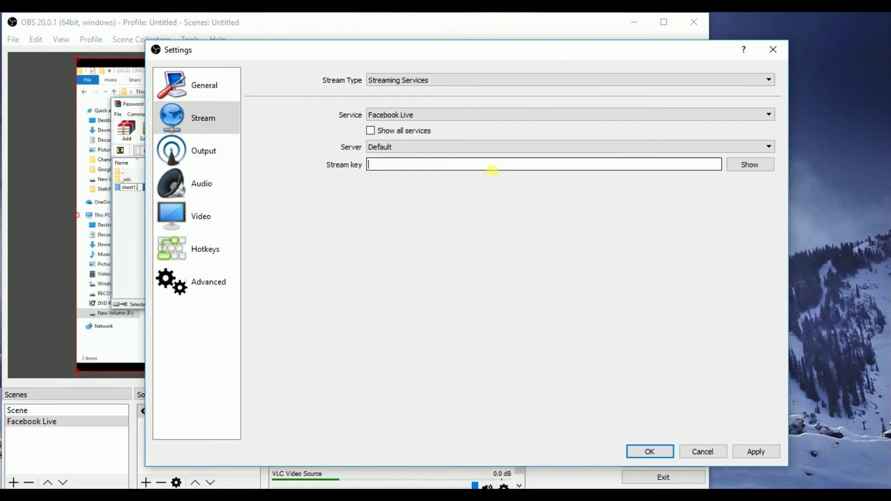
{"action": "right_click", "coordinate": [488, 167]}
{"action": "left_click", "coordinate": [517, 238]}
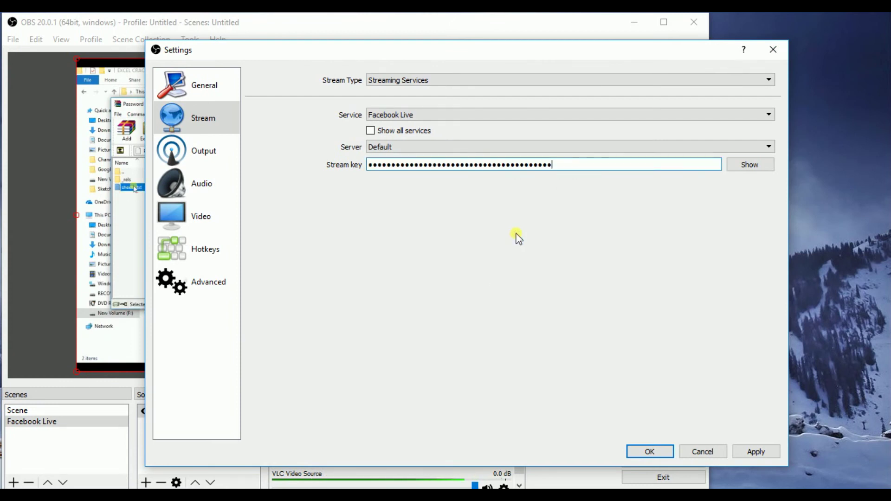
{"action": "left_click", "coordinate": [750, 457]}
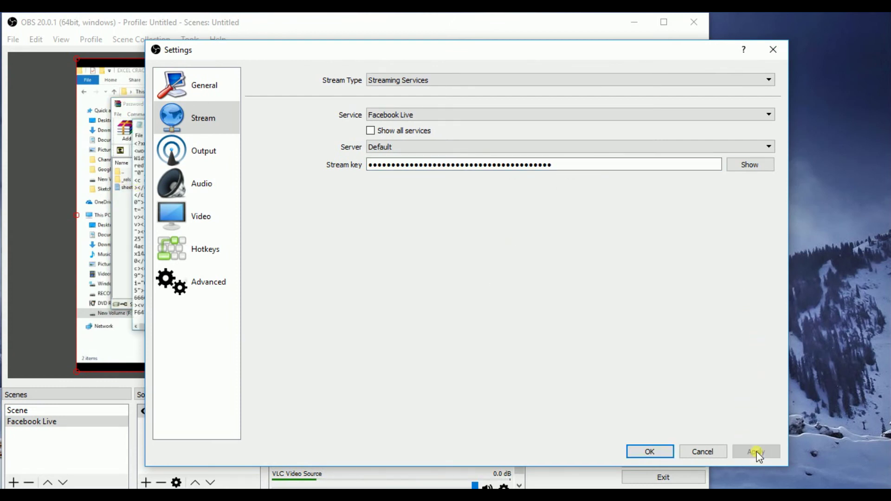
{"action": "left_click", "coordinate": [642, 451]}
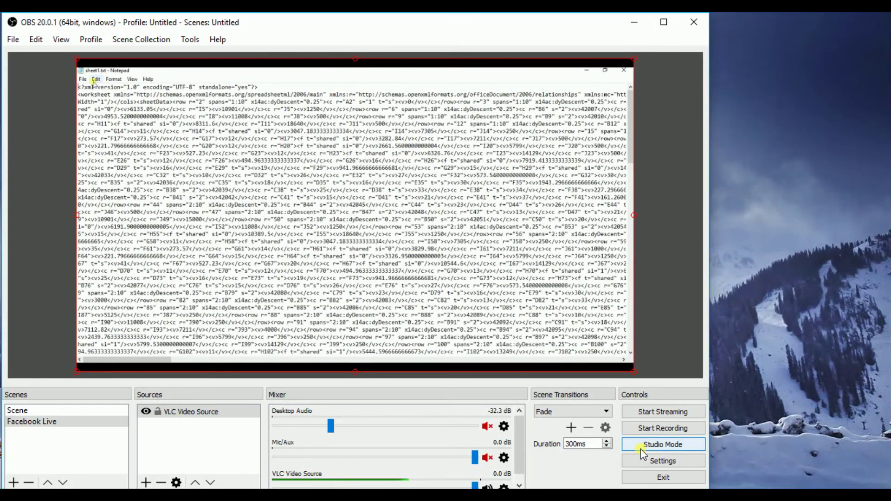
Start streaming the scene from OBS and switch to Chrome's Facebook live broadcast setup
{"action": "left_click", "coordinate": [643, 413]}
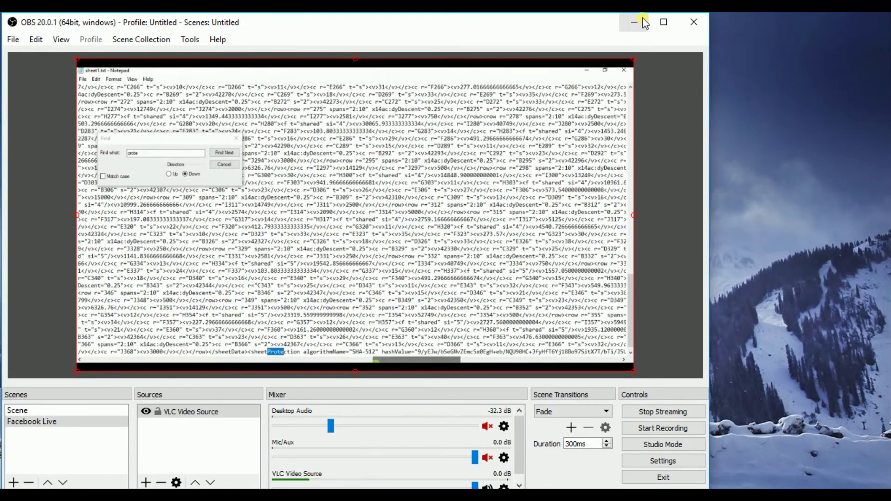
{"action": "left_click", "coordinate": [643, 21]}
{"action": "left_click", "coordinate": [454, 485]}
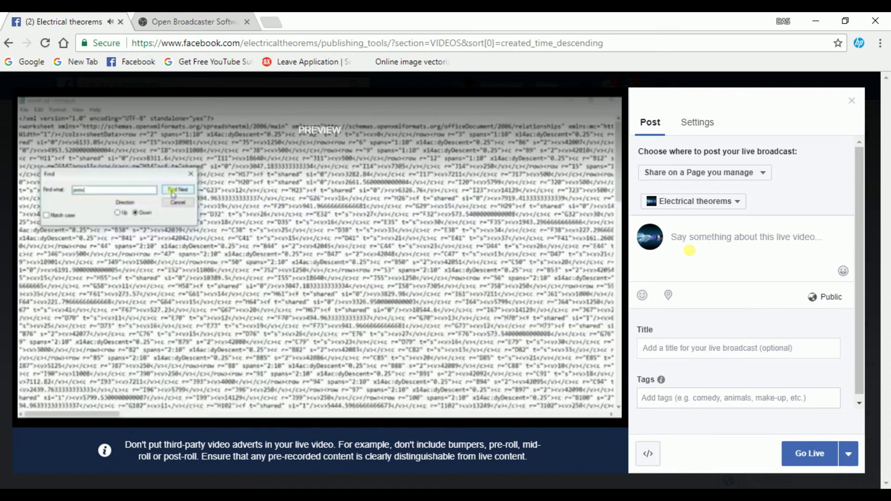
Enter "Excel sheet password" in the live video's description on the Facebook post
{"action": "left_click", "coordinate": [690, 249]}
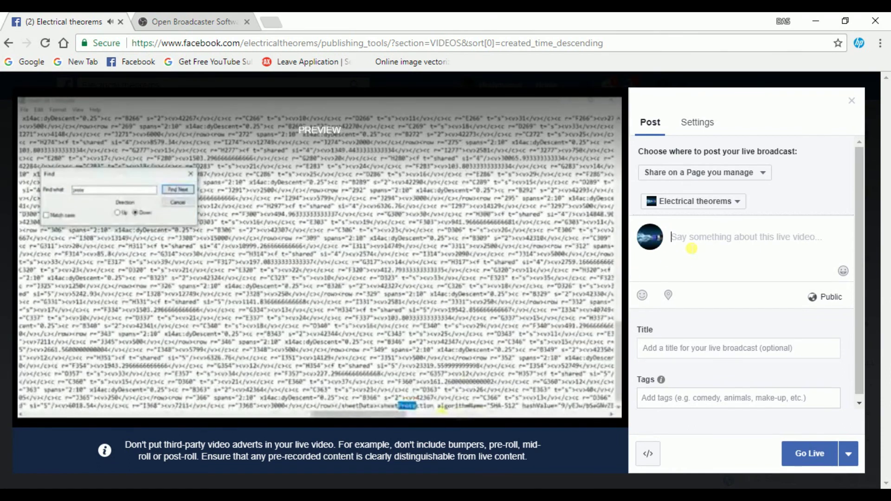
{"action": "type", "text": "Exc"}
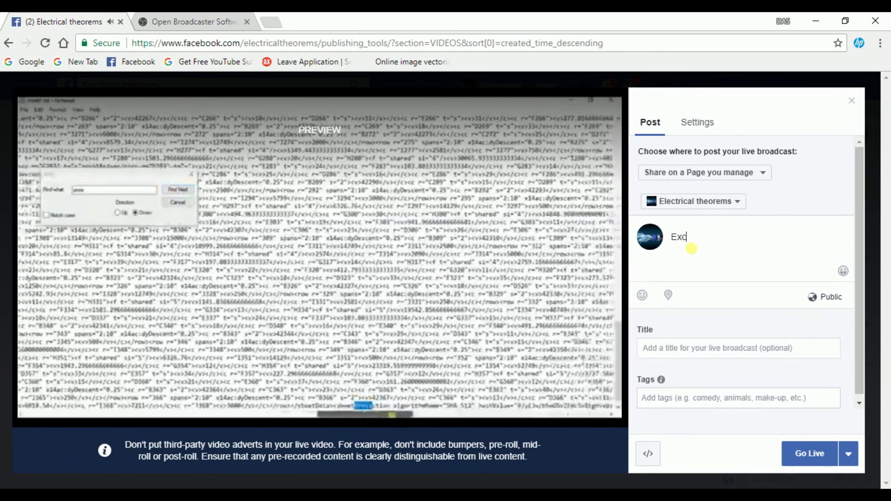
{"action": "type", "text": "el sheet"}
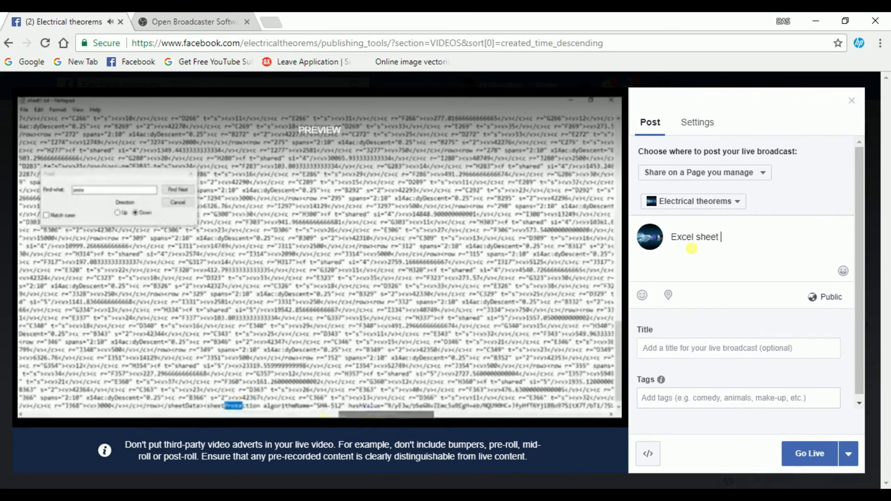
{"action": "type", "text": " password"}
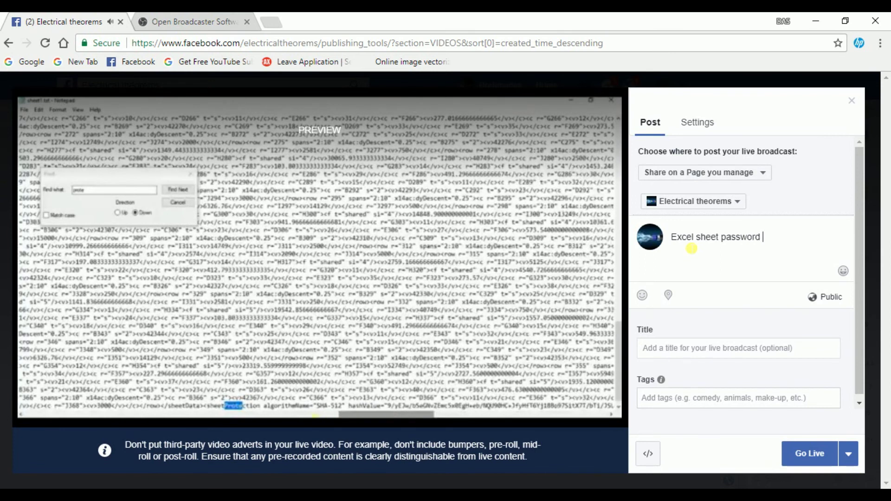